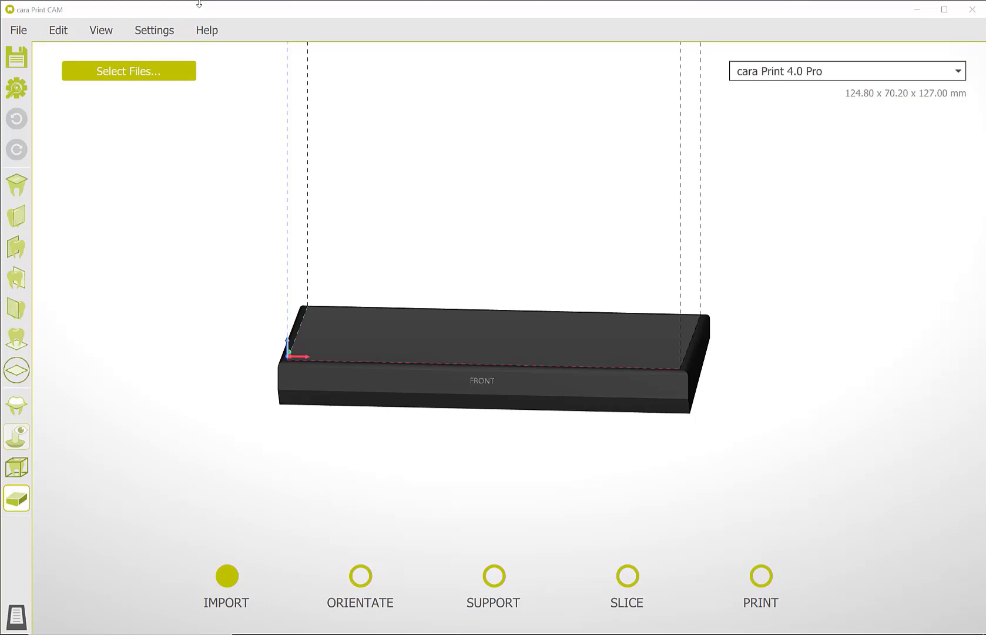
# - Check the program's version and copyright information from the Help menu
pyautogui.click(207, 30)
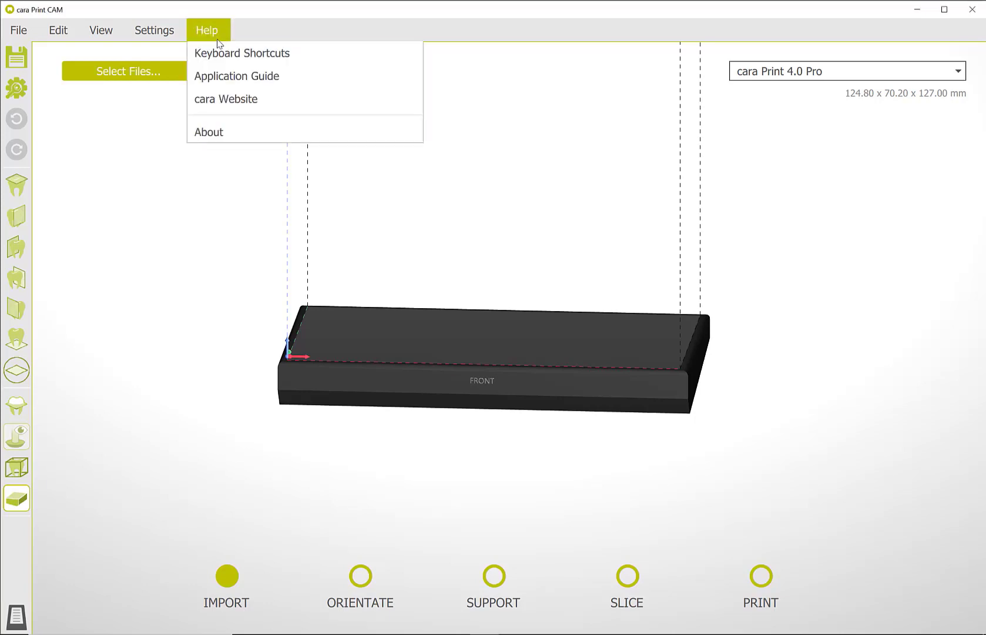
pyautogui.click(240, 140)
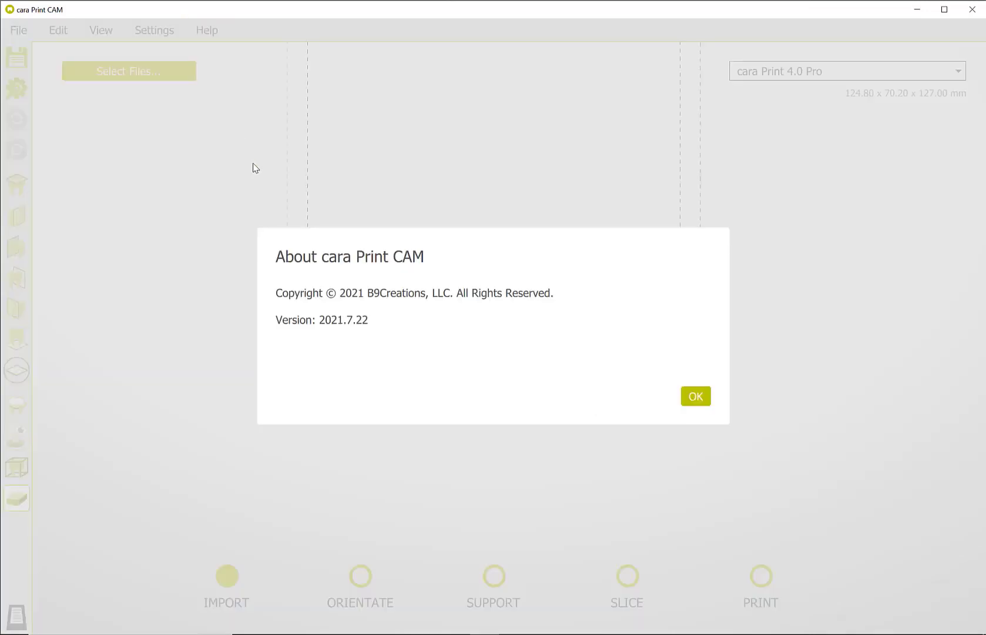
pyautogui.click(692, 394)
# - View the list of keyboard shortcuts, then close it
pyautogui.click(200, 37)
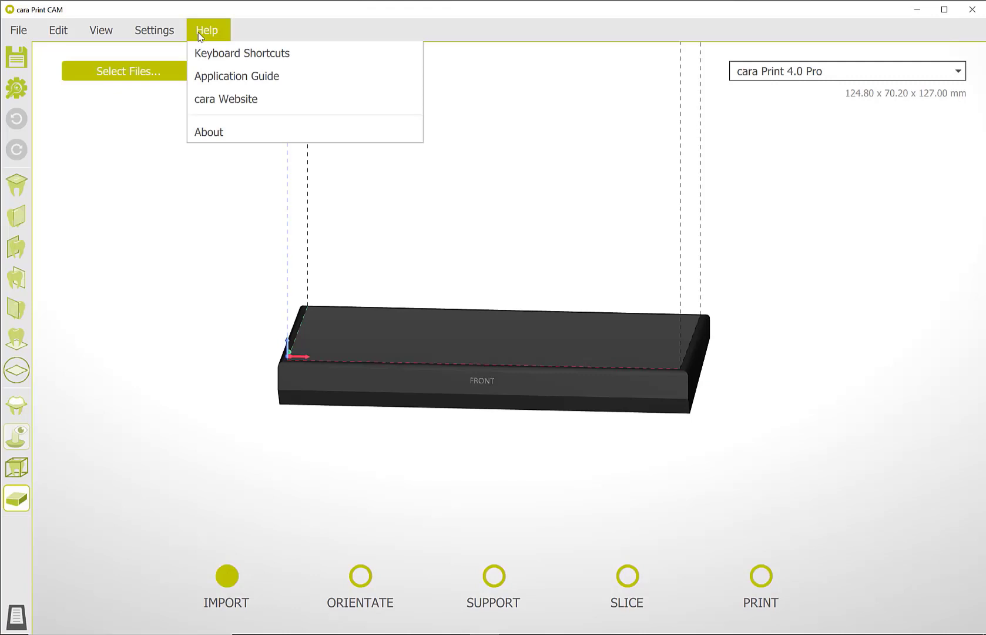
pyautogui.click(232, 57)
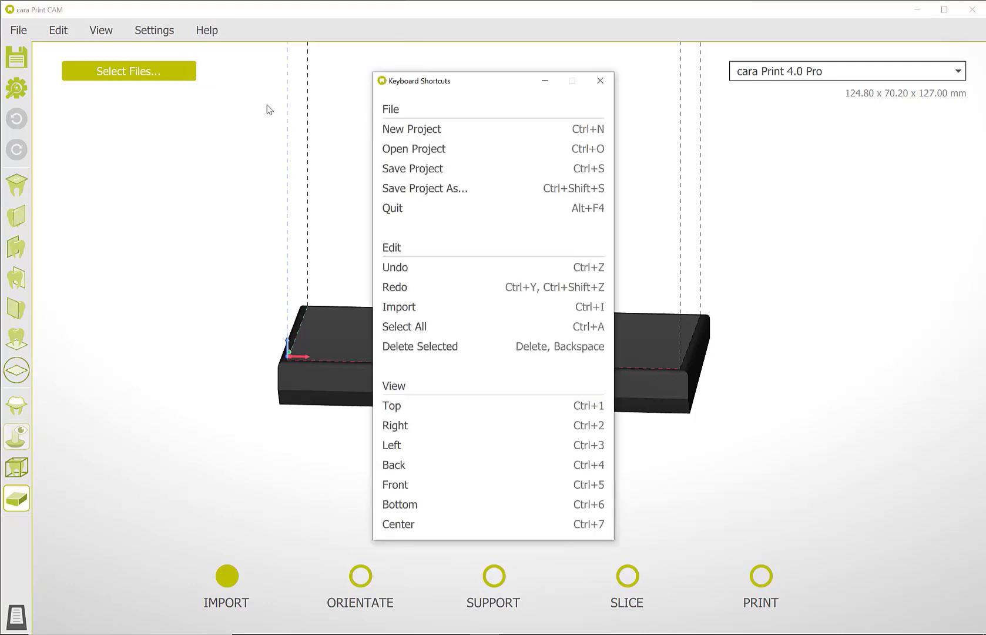
pyautogui.click(600, 81)
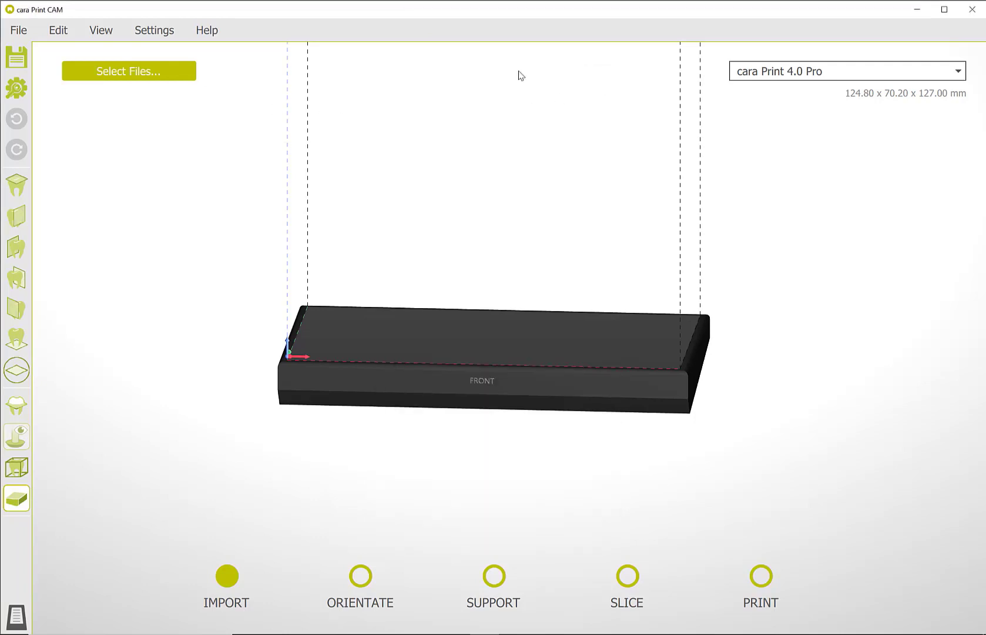
# - Switch the interface to the dark theme, then back to the light theme
pyautogui.click(162, 37)
pyautogui.moveTo(246, 57)
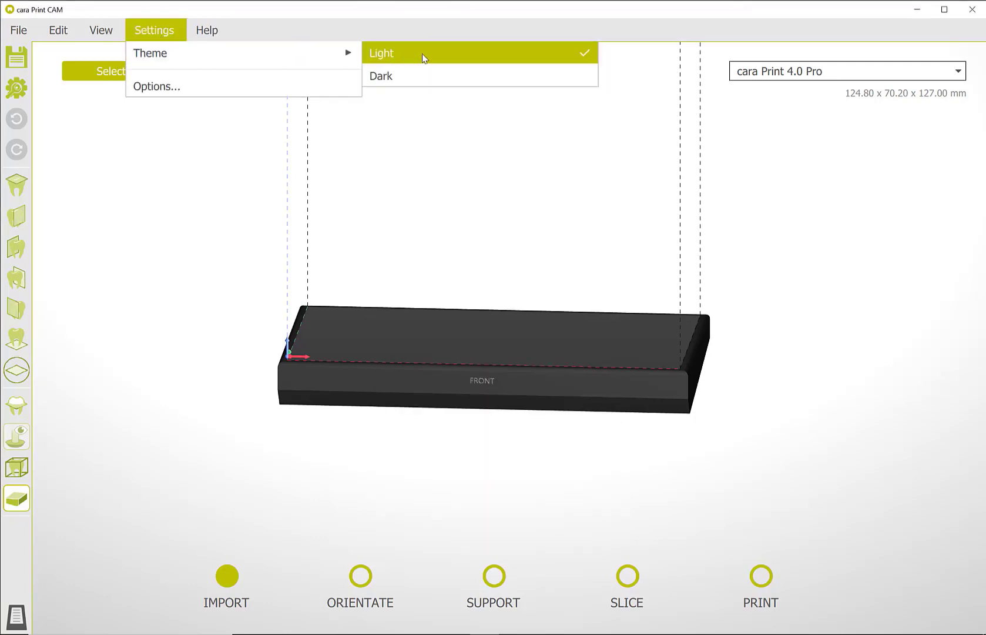
pyautogui.click(411, 82)
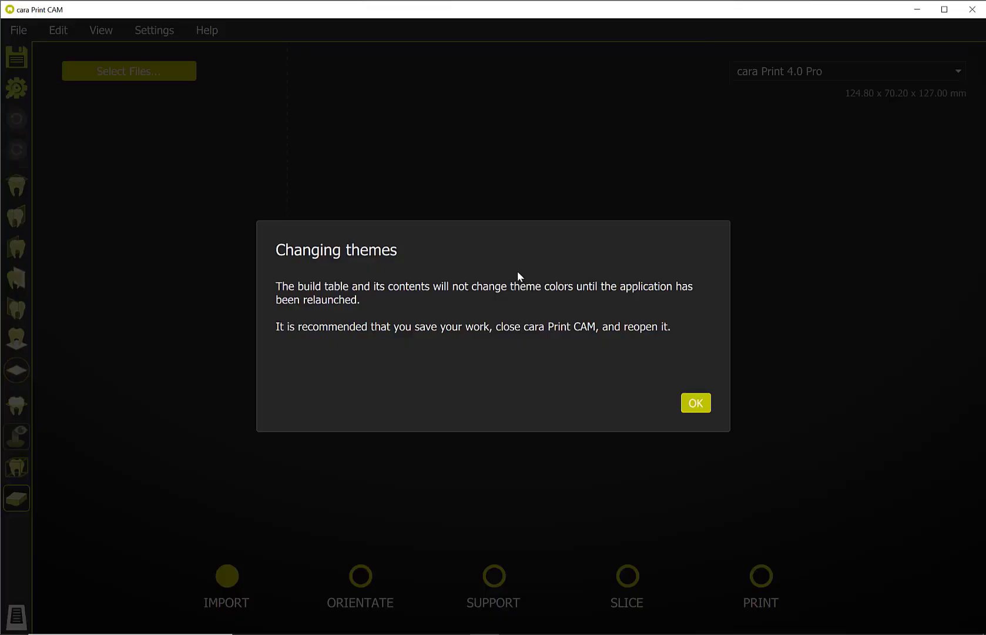
pyautogui.click(696, 403)
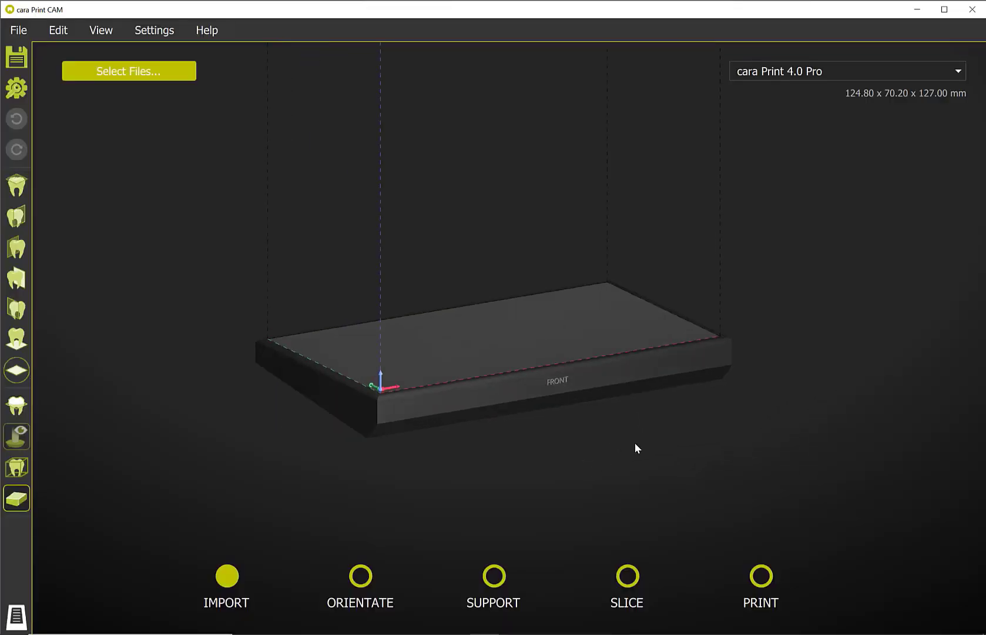
pyautogui.click(168, 29)
pyautogui.moveTo(331, 57)
pyautogui.click(390, 53)
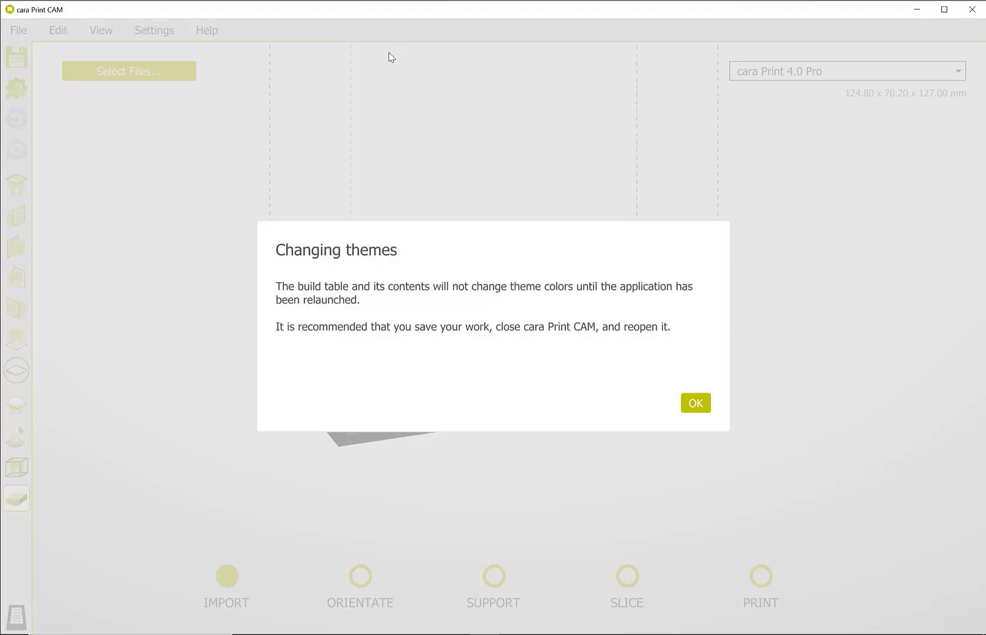
pyautogui.click(696, 403)
# - Review the general program options, keeping English as the interface language, then close them
pyautogui.click(140, 34)
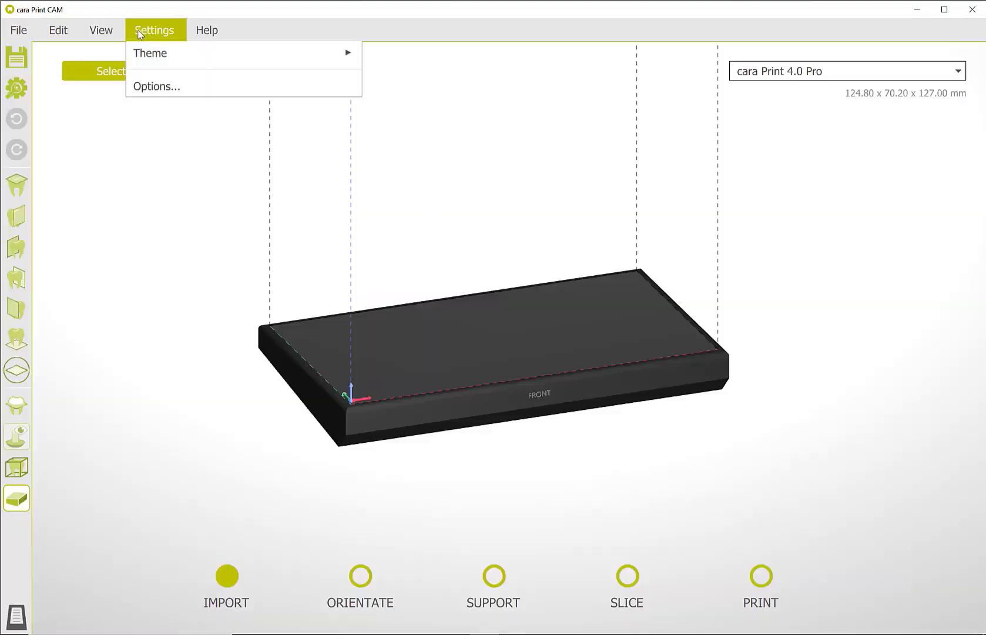
pyautogui.click(160, 92)
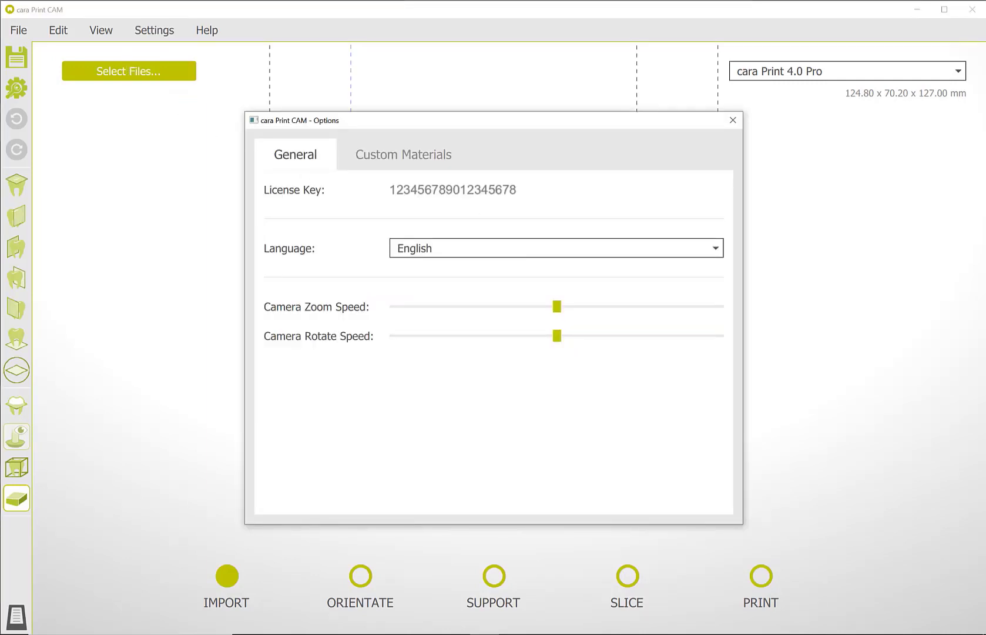
pyautogui.moveTo(541, 189); pyautogui.dragTo(358, 189)
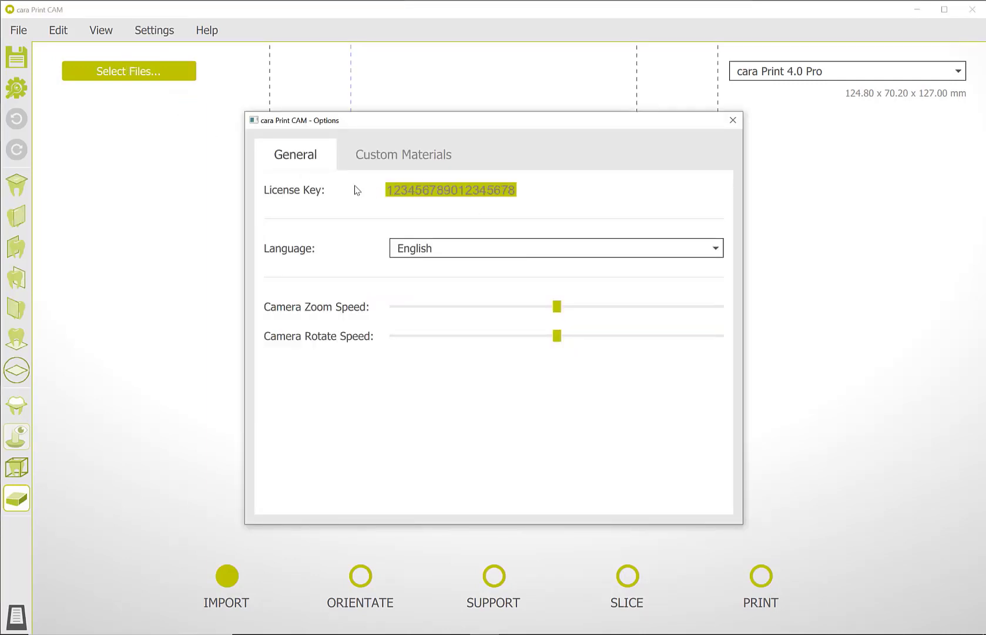
pyautogui.click(716, 251)
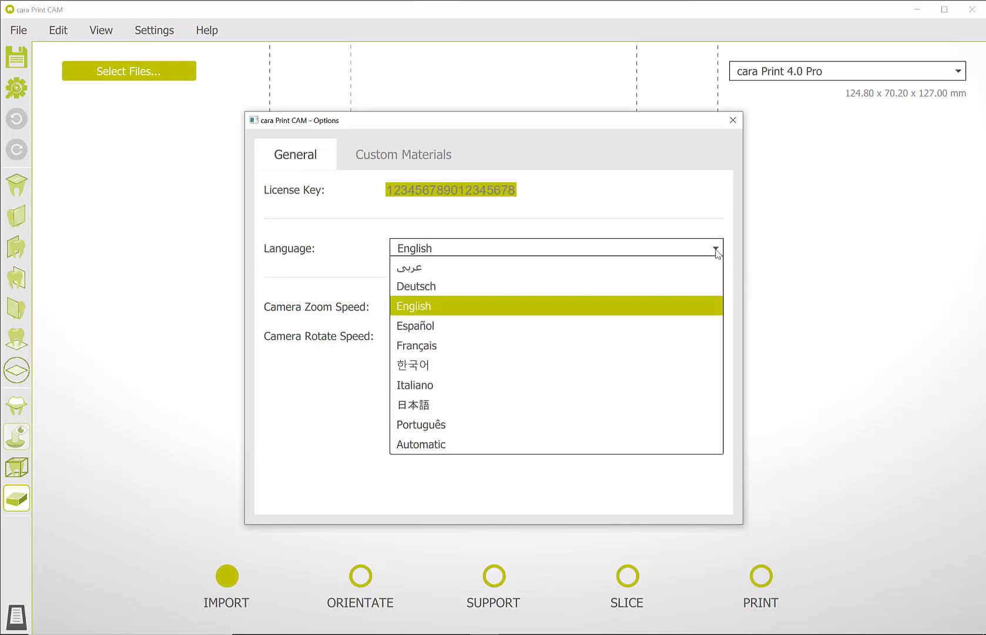
pyautogui.click(641, 207)
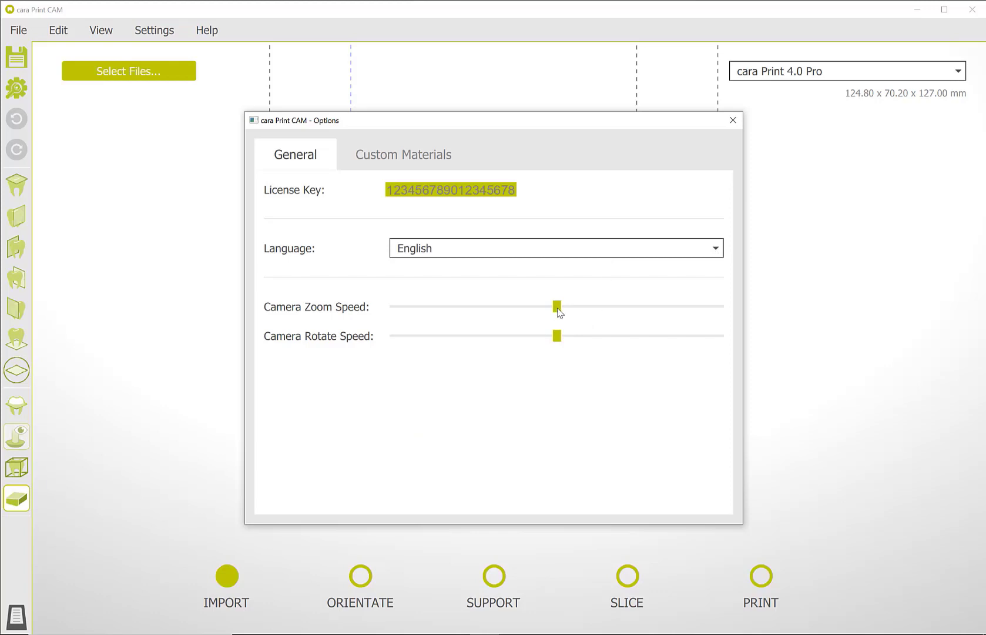
pyautogui.moveTo(559, 312); pyautogui.dragTo(556, 335)
pyautogui.click(732, 121)
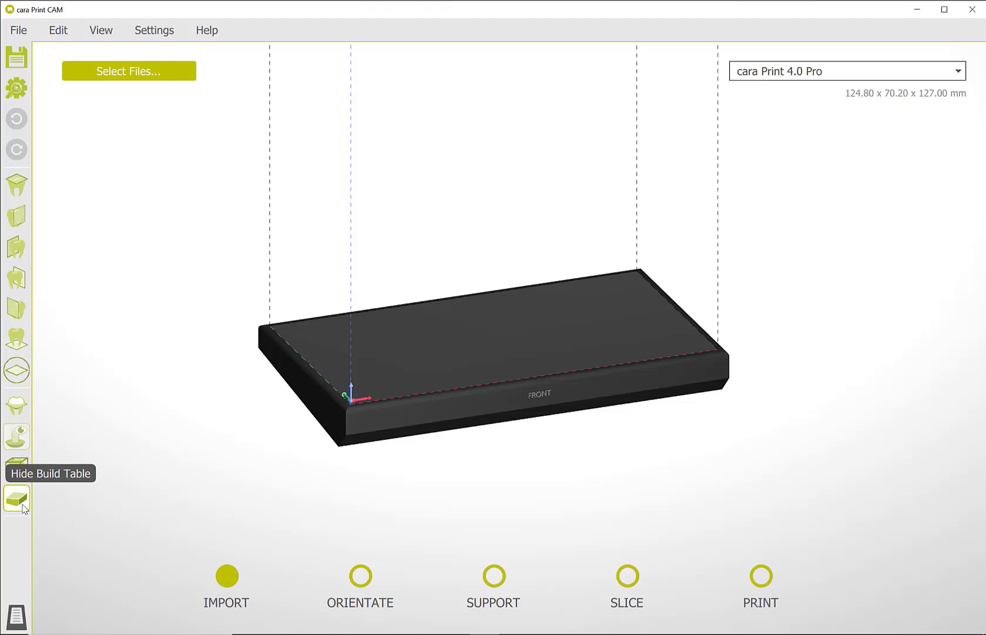
# - Import OK_bitesplint_cad.stl and UK_bitesplint_cad.stl together
pyautogui.click(102, 77)
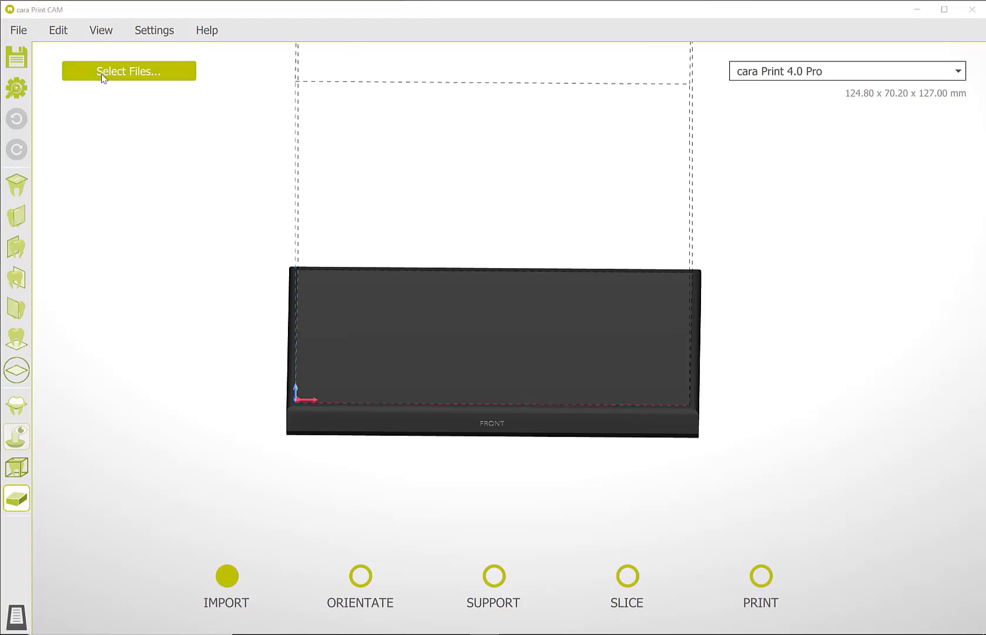
pyautogui.moveTo(210, 185); pyautogui.dragTo(200, 94)
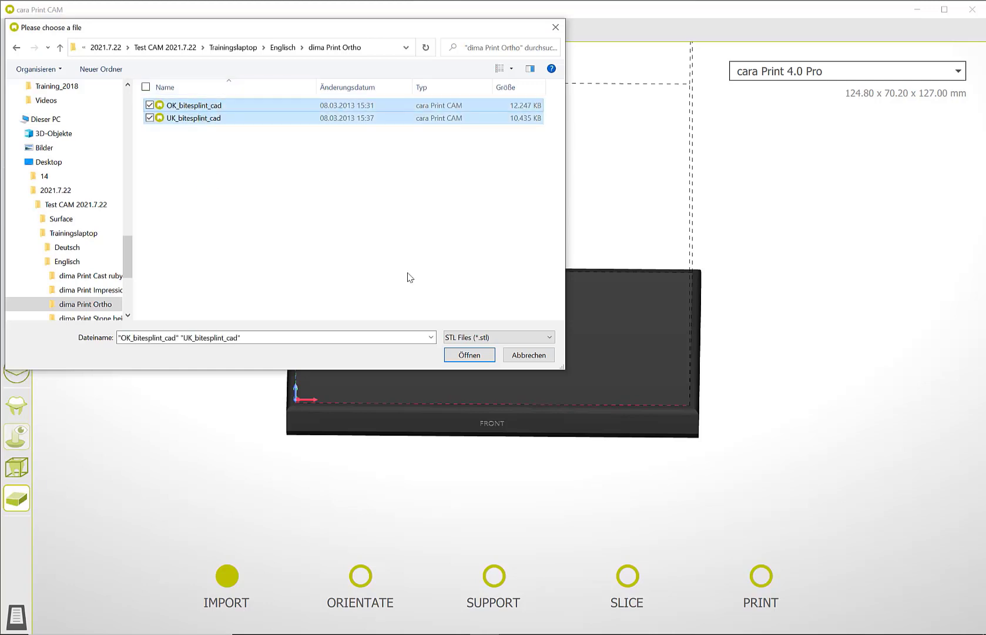
pyautogui.click(473, 356)
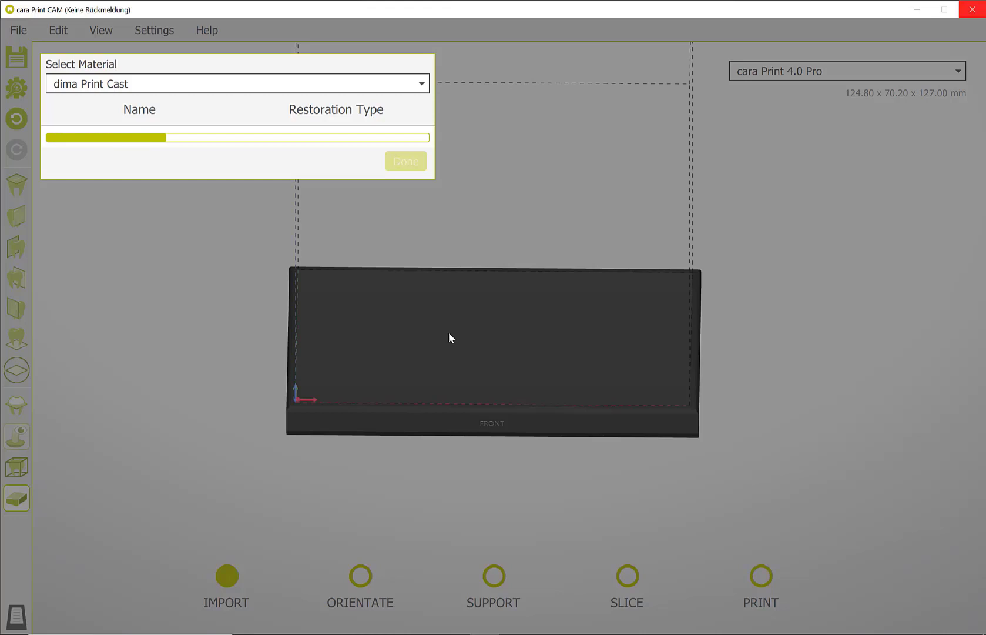
# - Choose dima Print Splint Clear as material and set both files' restoration type to splint
pyautogui.click(400, 99)
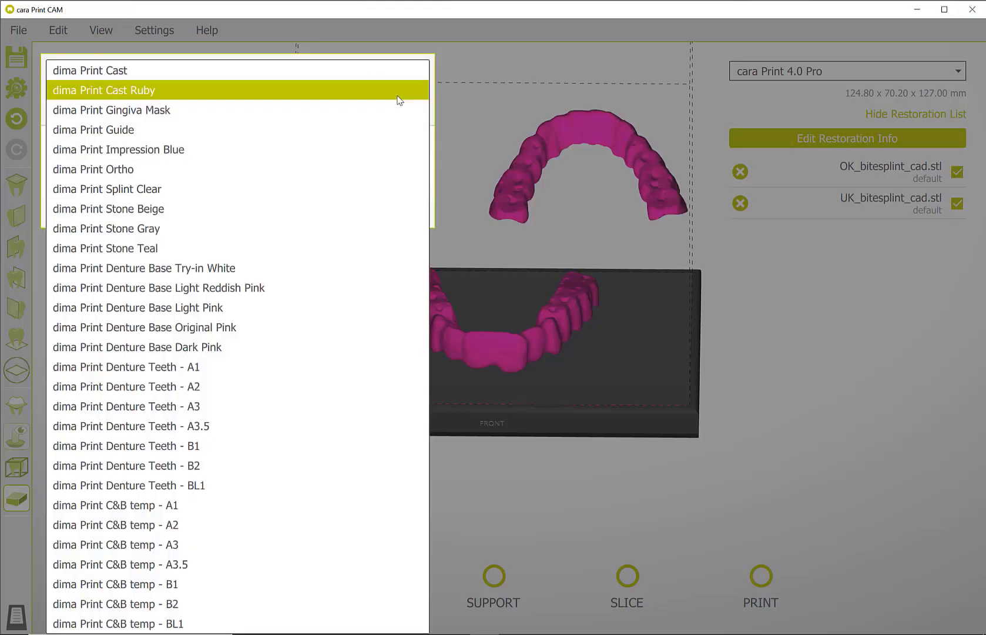
pyautogui.click(366, 187)
pyautogui.click(385, 144)
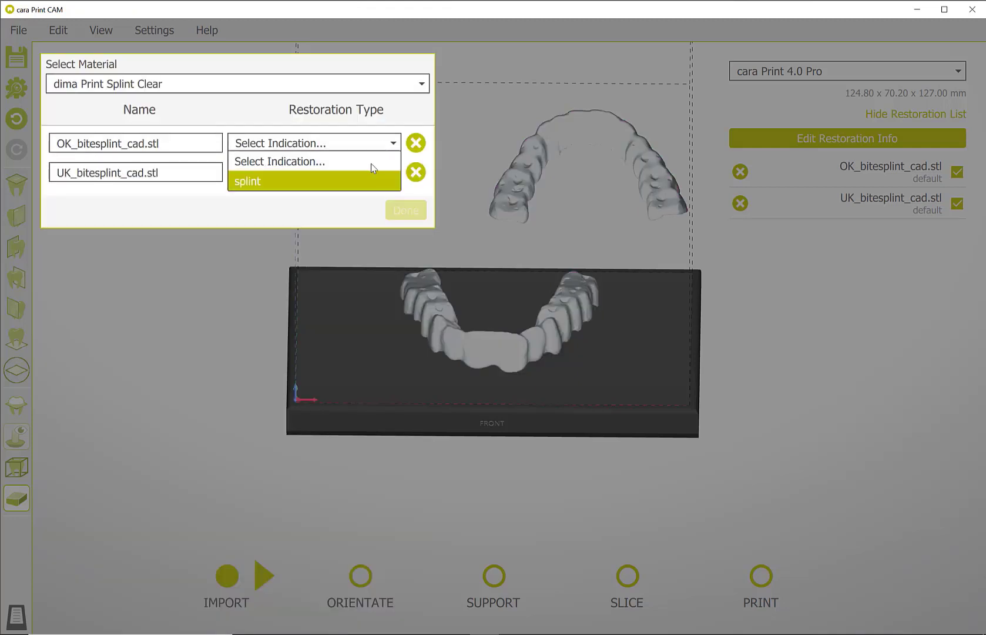
pyautogui.click(374, 180)
pyautogui.click(382, 174)
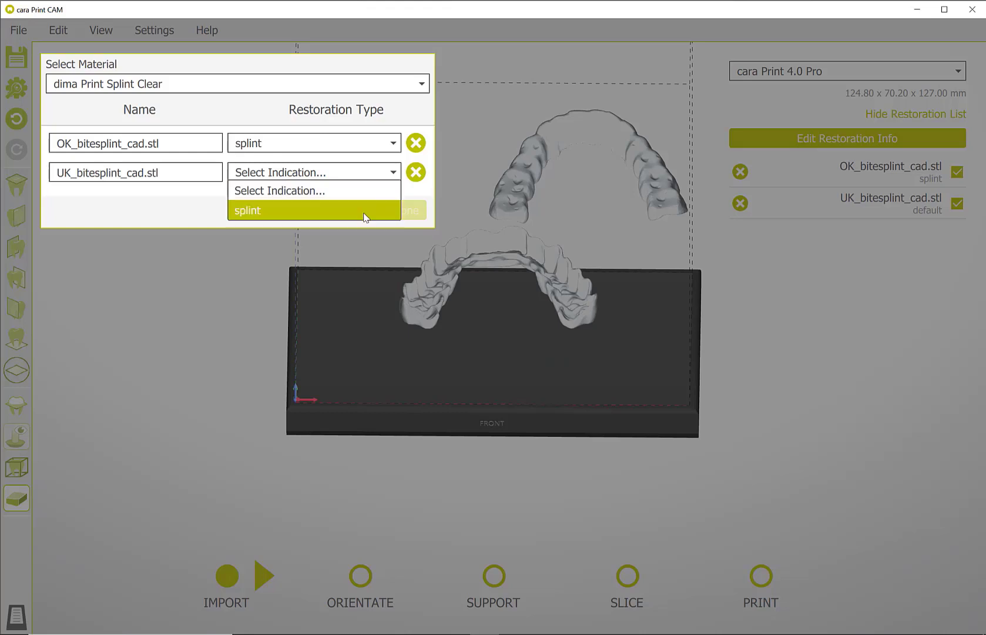
pyautogui.click(360, 211)
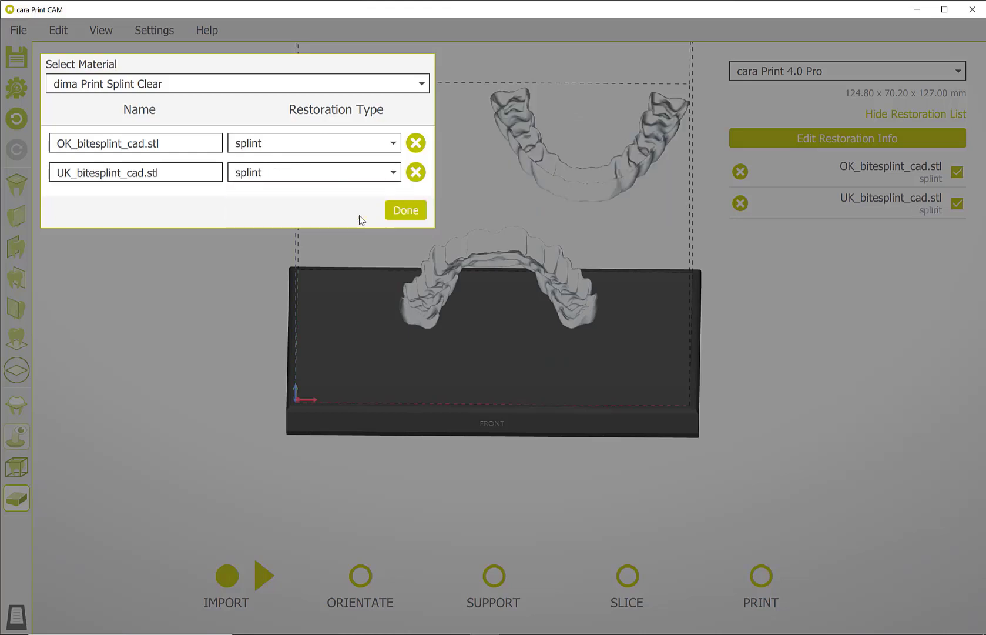
pyautogui.click(399, 209)
pyautogui.moveTo(401, 216); pyautogui.dragTo(306, 517, button='right')
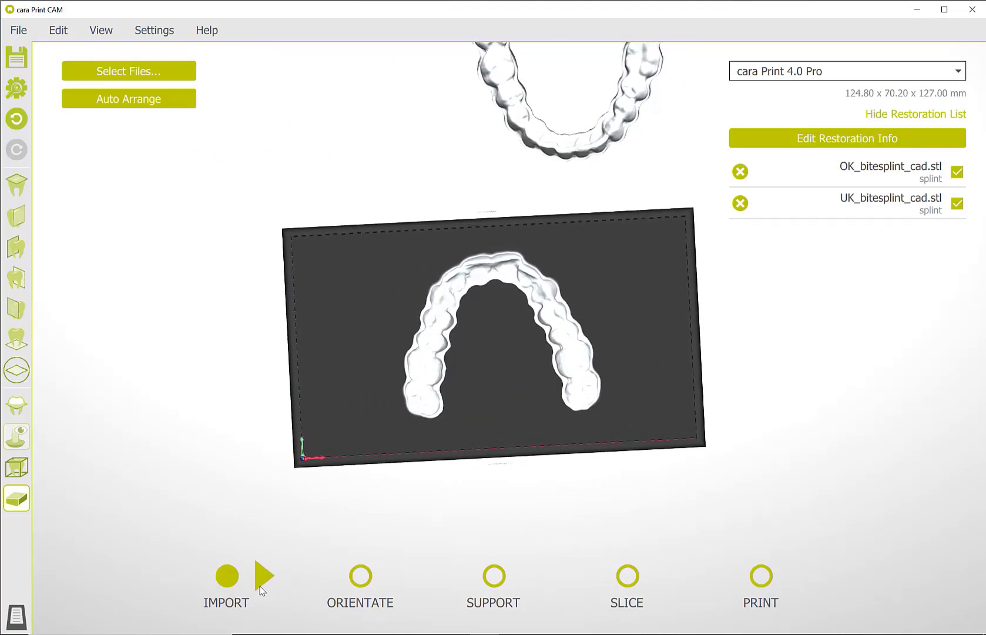
# - Move the first splint to the plate's left side and rotate it to 173.4° about Z
pyautogui.click(262, 587)
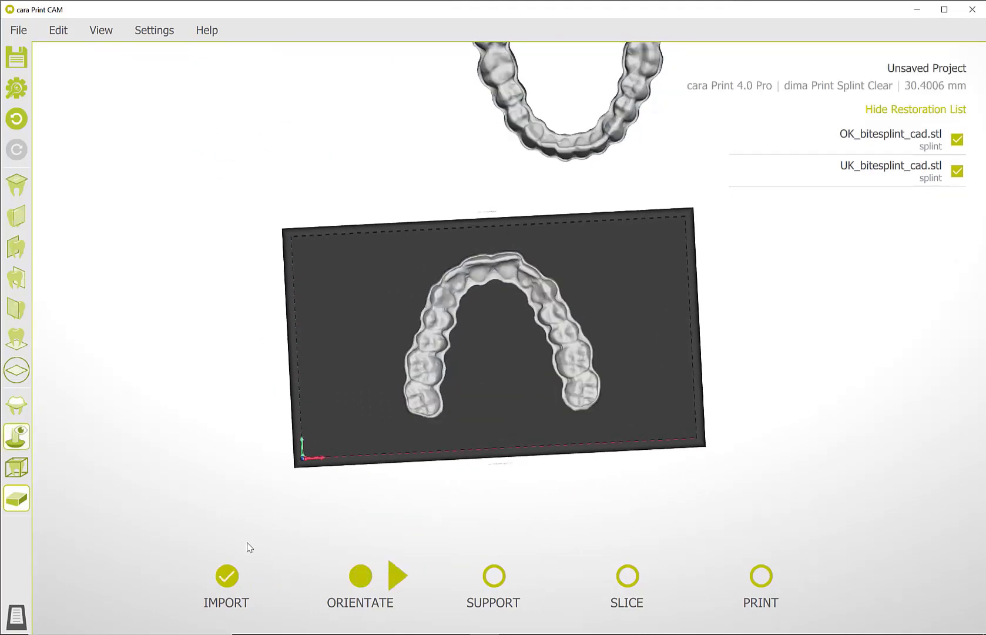
pyautogui.click(417, 374)
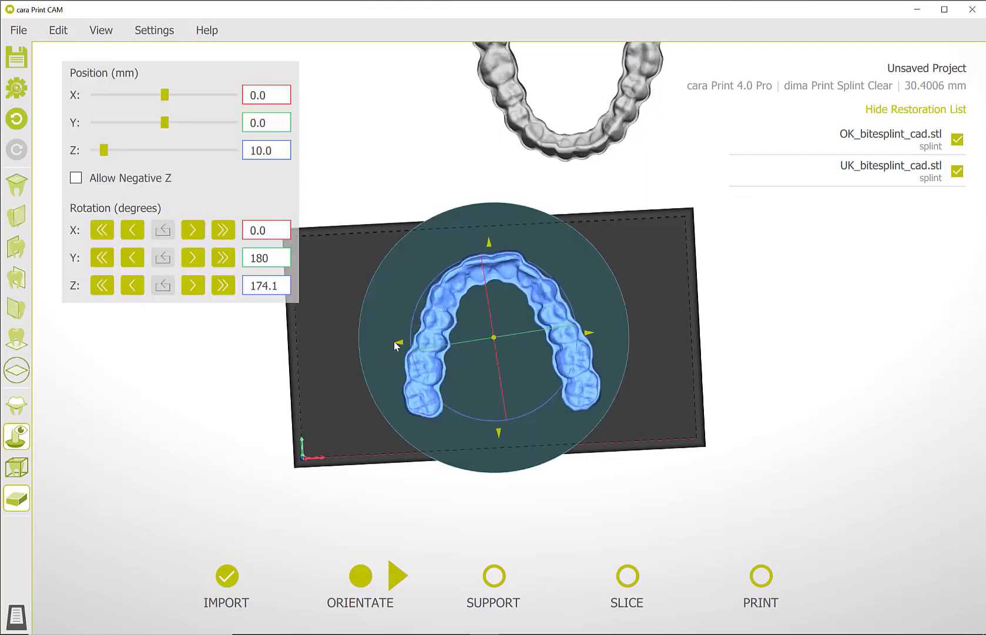
pyautogui.moveTo(390, 346); pyautogui.dragTo(304, 351)
pyautogui.moveTo(520, 376); pyautogui.dragTo(512, 397)
pyautogui.moveTo(409, 435)
pyautogui.mouseDown()
pyautogui.moveTo(405, 467)
pyautogui.moveTo(407, 455)
pyautogui.mouseUp()
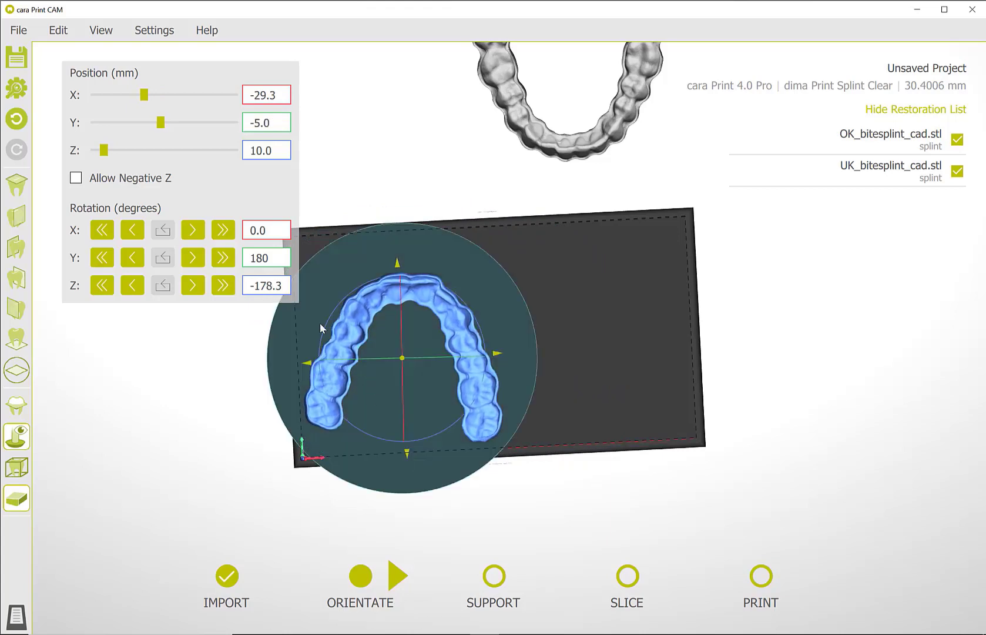
pyautogui.moveTo(275, 339)
pyautogui.mouseDown()
pyautogui.moveTo(275, 352)
pyautogui.moveTo(282, 334)
pyautogui.mouseUp()
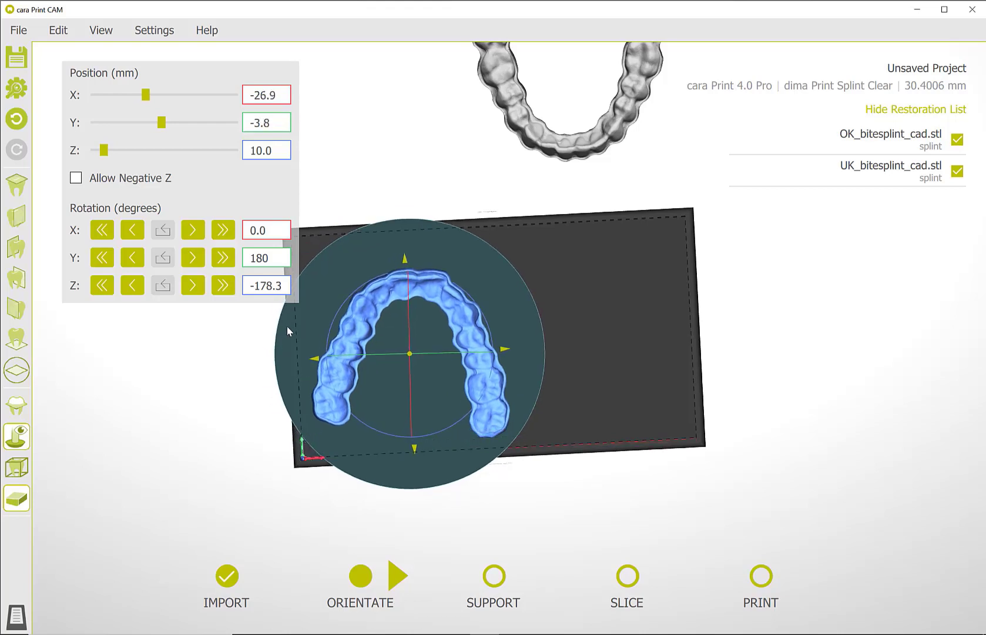
pyautogui.moveTo(354, 233); pyautogui.dragTo(330, 235)
pyautogui.moveTo(415, 451); pyautogui.dragTo(413, 466)
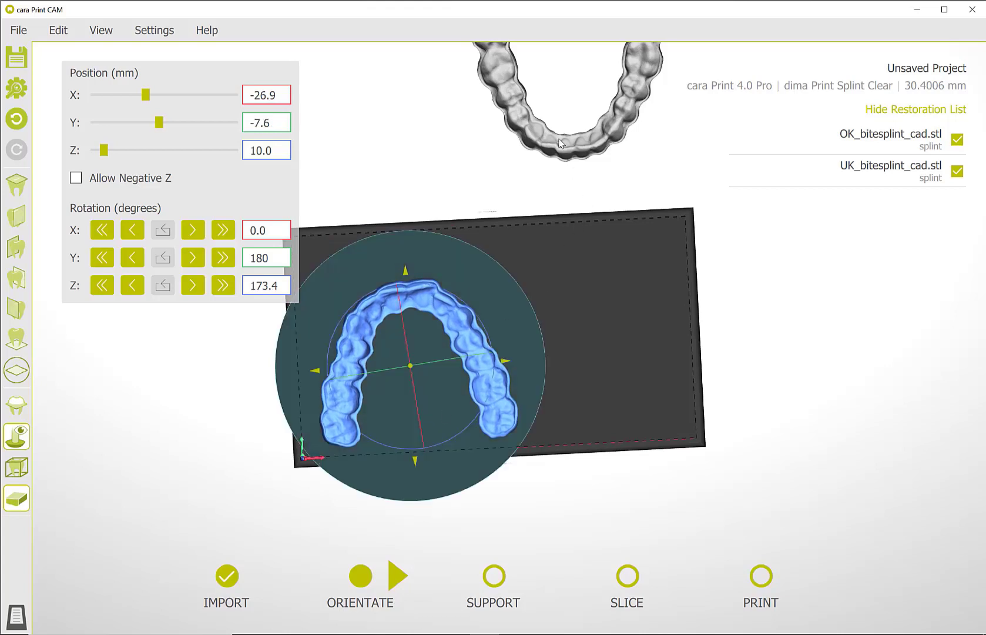
# - Drag the second splint onto the build plate and shift the first splint slightly left
pyautogui.click(570, 158)
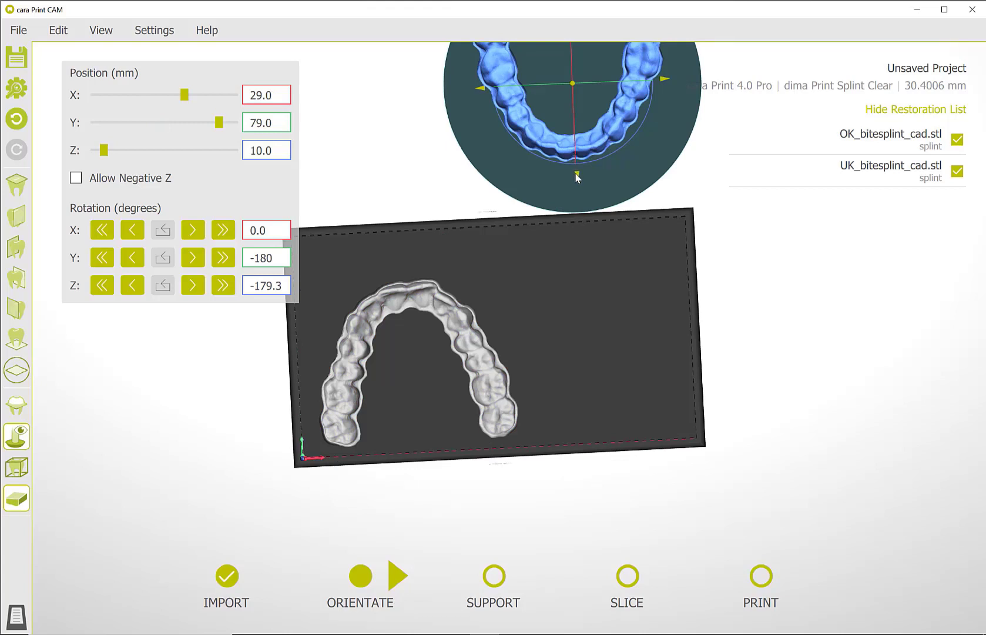
pyautogui.moveTo(577, 195); pyautogui.dragTo(573, 426)
pyautogui.click(370, 317)
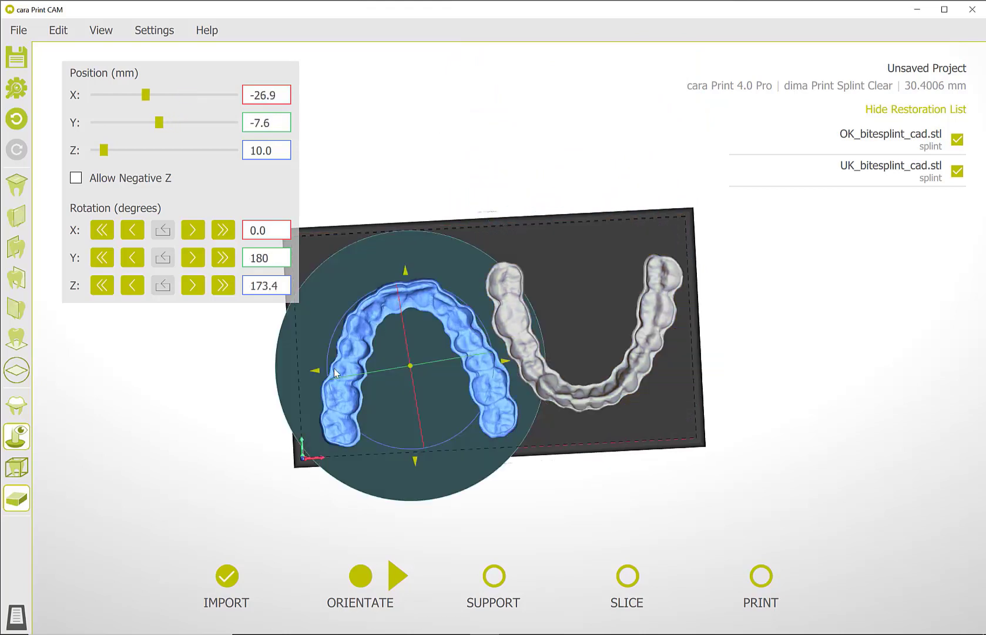
pyautogui.moveTo(317, 373); pyautogui.dragTo(306, 373)
pyautogui.moveTo(307, 373); pyautogui.dragTo(736, 389, button='right')
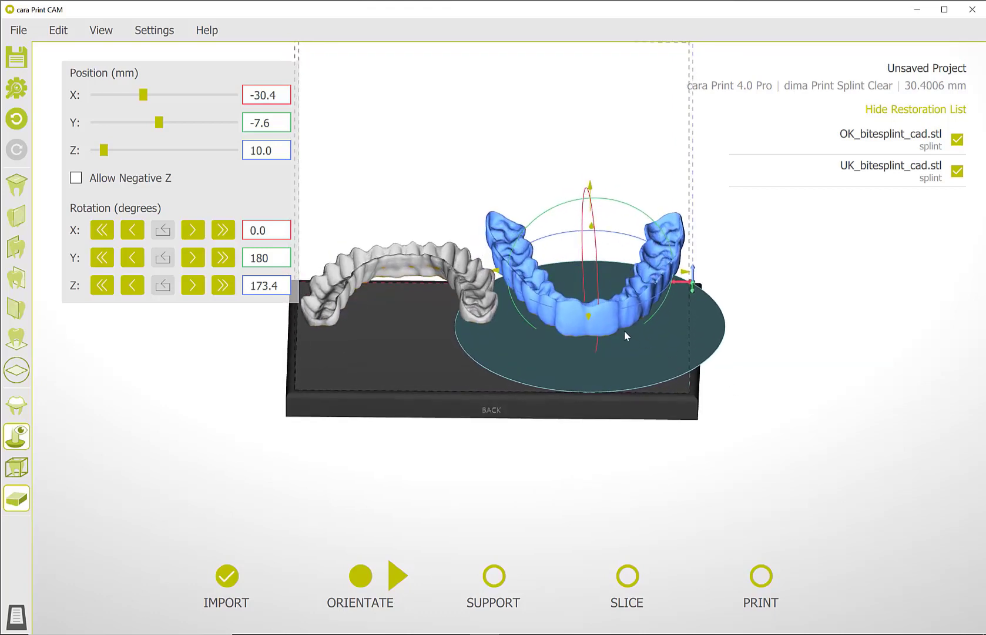
# - Move the right splint to X -28.2, Y -3.4 and step its rotation about X
pyautogui.moveTo(622, 336); pyautogui.dragTo(618, 401, button='right')
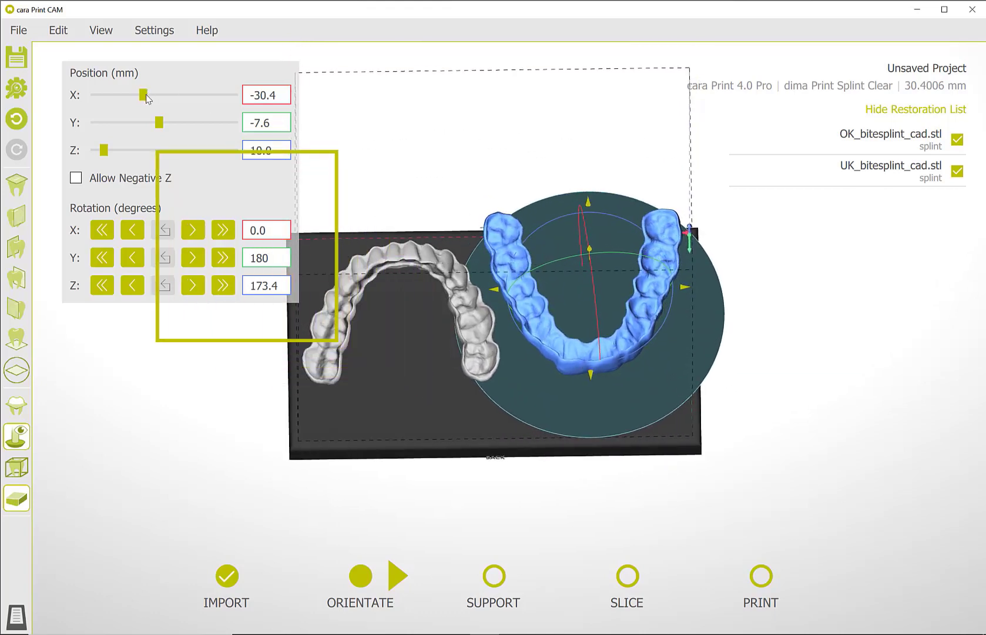
pyautogui.moveTo(144, 97); pyautogui.dragTo(164, 128)
pyautogui.click(200, 237)
pyautogui.click(199, 237)
pyautogui.click(223, 257)
pyautogui.click(133, 230)
pyautogui.click(133, 230)
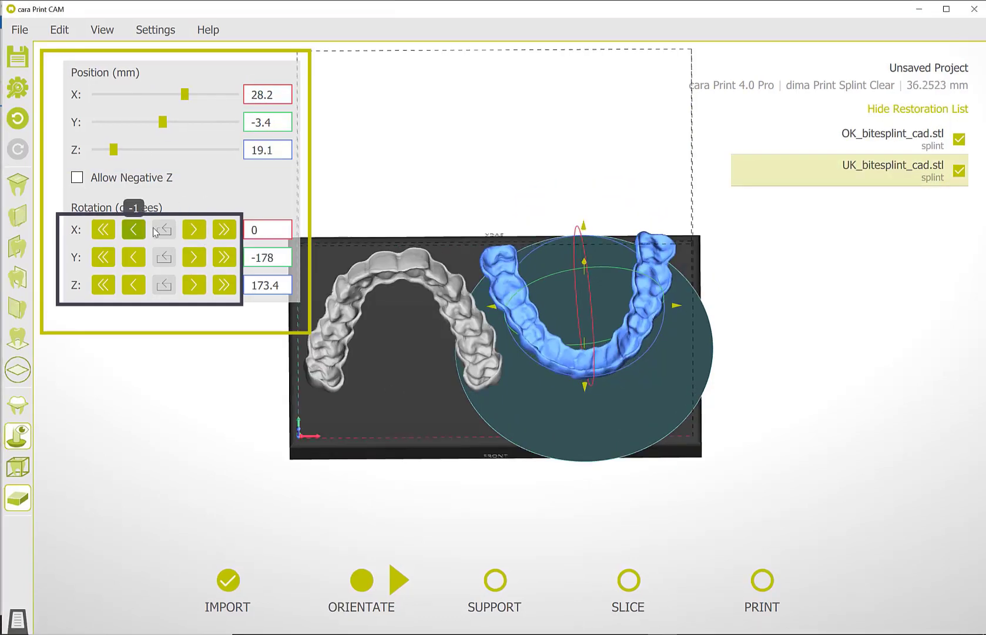
# - Turn the splint a full revolution about X, step its Y rotation, and nudge it along Y
pyautogui.click(223, 230)
pyautogui.click(222, 230)
pyautogui.click(222, 230)
pyautogui.click(223, 230)
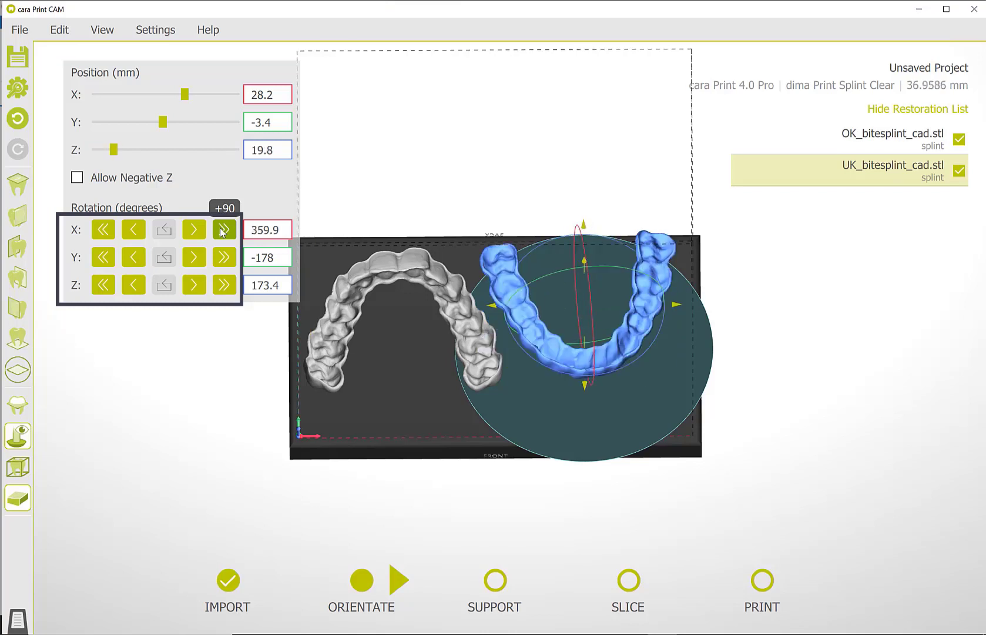
pyautogui.click(194, 257)
pyautogui.click(194, 257)
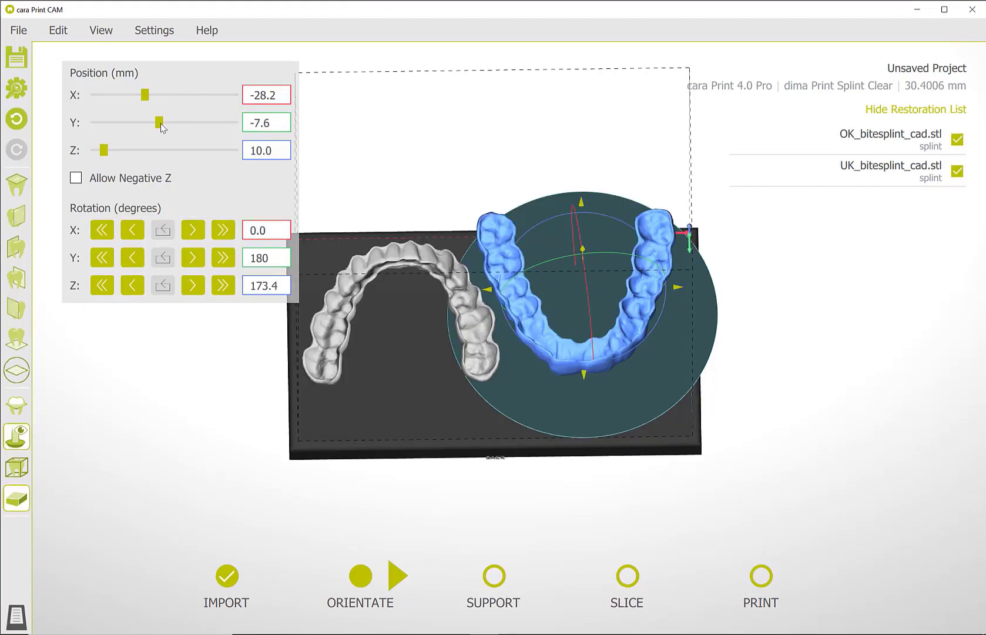
pyautogui.moveTo(160, 125)
pyautogui.mouseDown()
pyautogui.moveTo(149, 127)
pyautogui.moveTo(163, 132)
pyautogui.mouseUp()
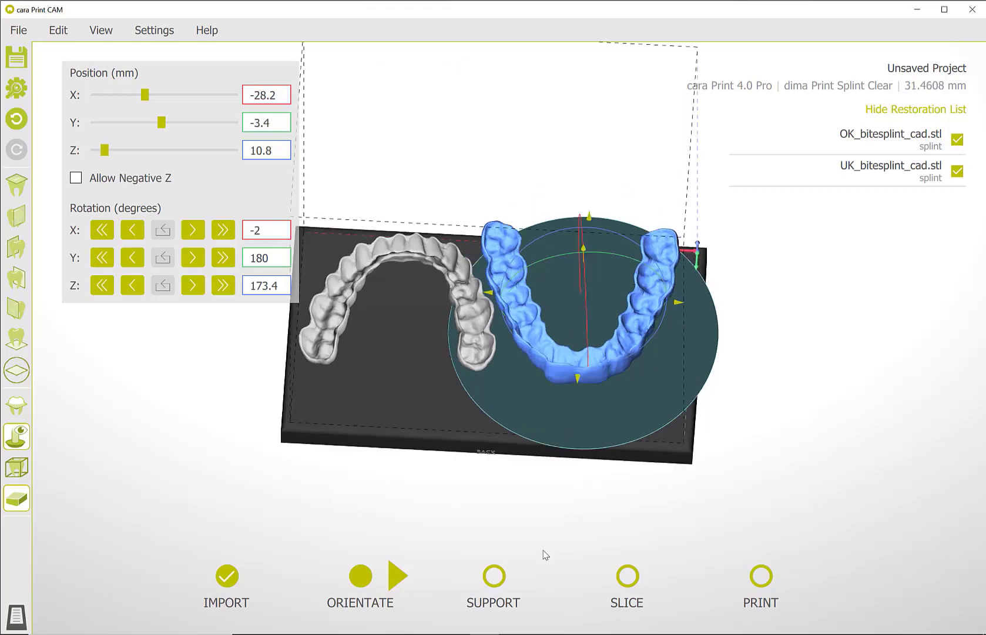
# - Advance to the Support step and add a reinforcement bar across the left splint's arms
pyautogui.click(406, 580)
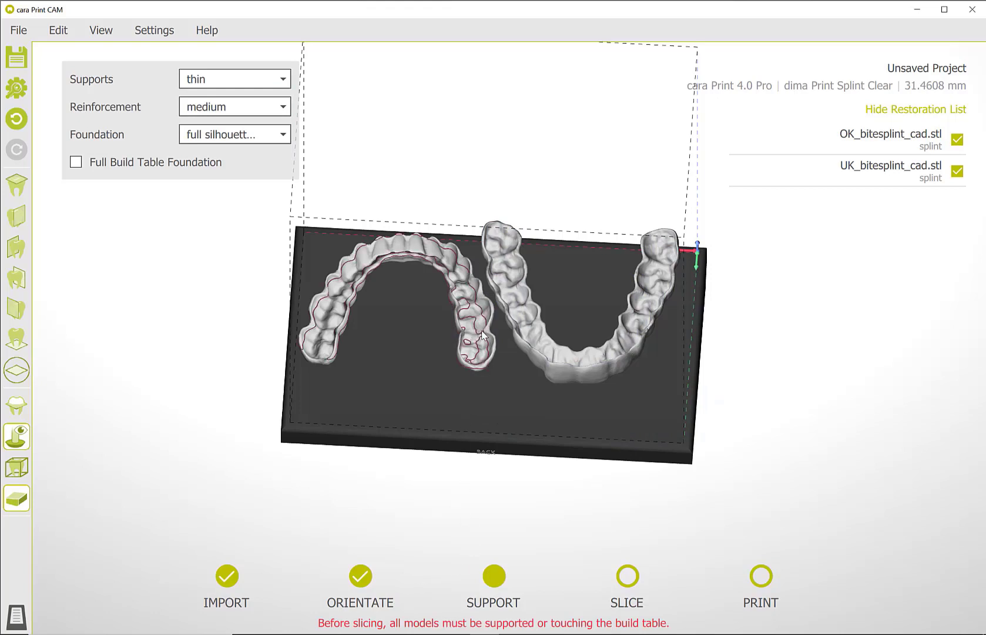
pyautogui.moveTo(537, 431); pyautogui.dragTo(532, 400, button='right')
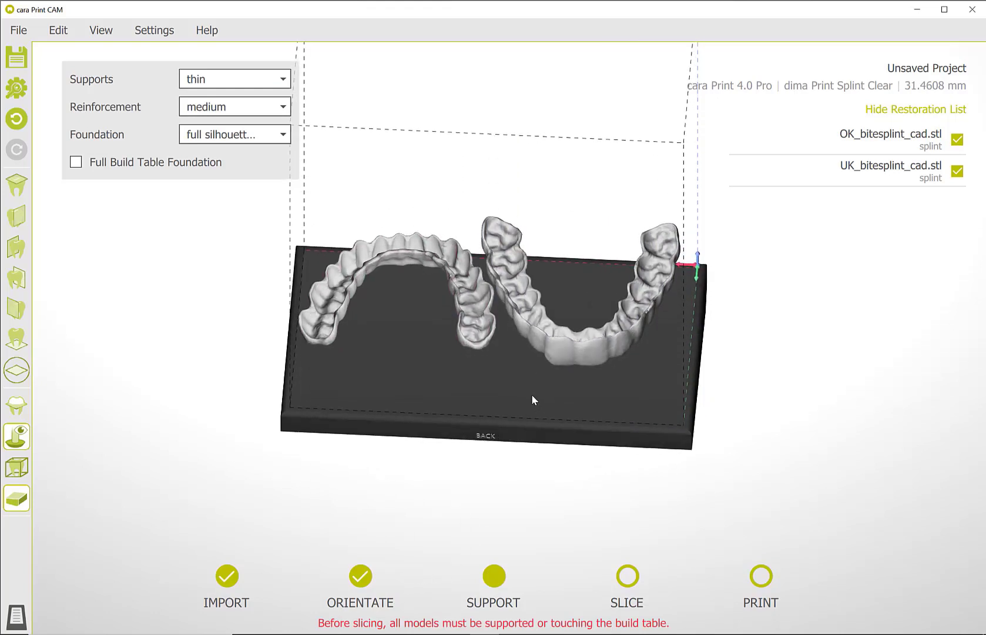
pyautogui.rightClick(356, 280)
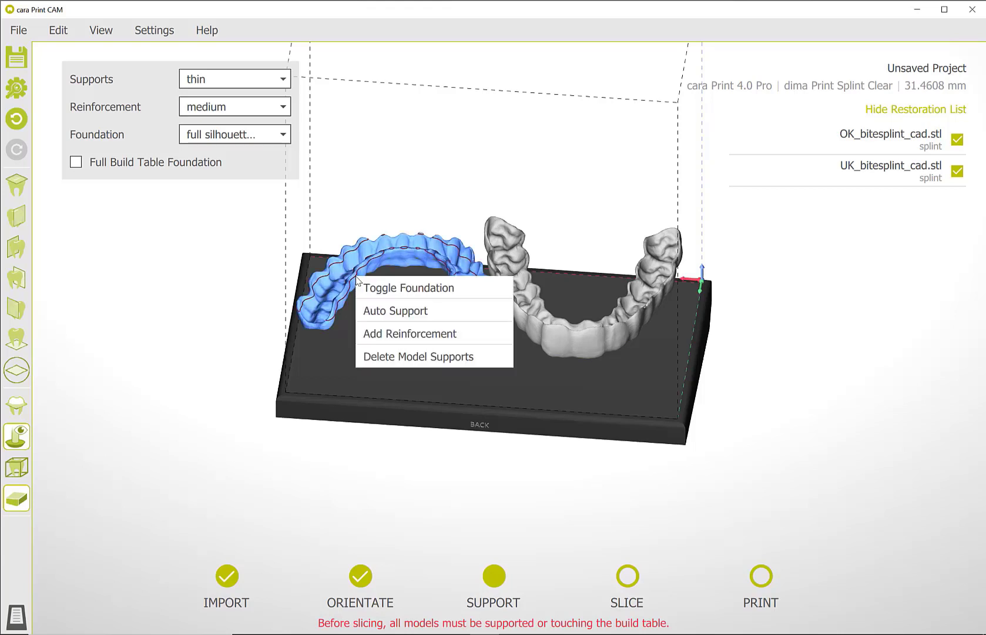
pyautogui.click(389, 334)
pyautogui.moveTo(428, 363); pyautogui.dragTo(592, 334, button='right')
pyautogui.click(386, 288)
pyautogui.click(516, 306)
# - Add a reinforcement bar to the other splint and check both bars
pyautogui.moveTo(495, 350); pyautogui.dragTo(595, 438, button='right')
pyautogui.rightClick(353, 243)
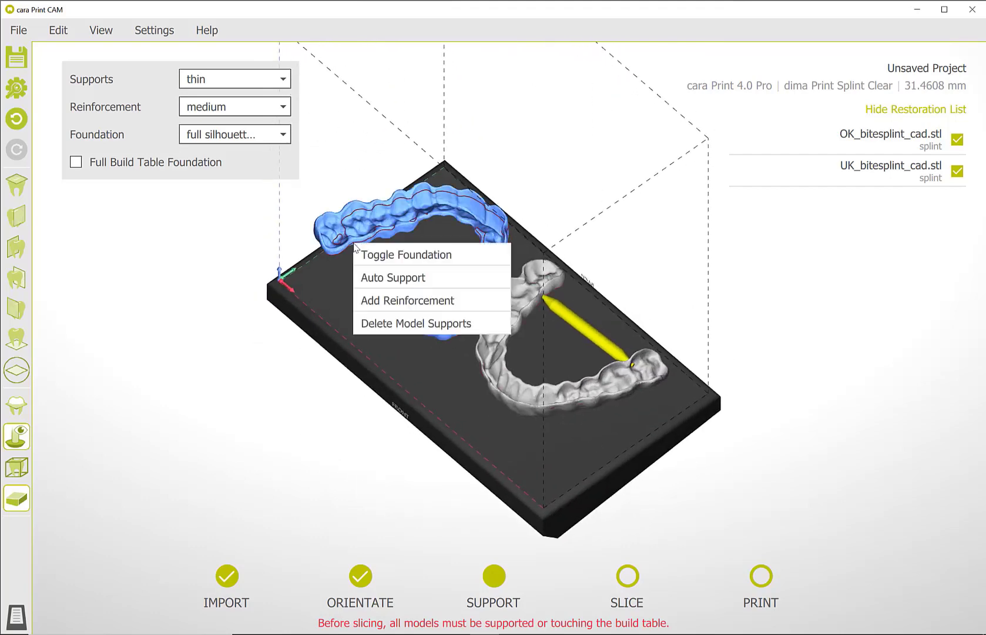
pyautogui.click(361, 301)
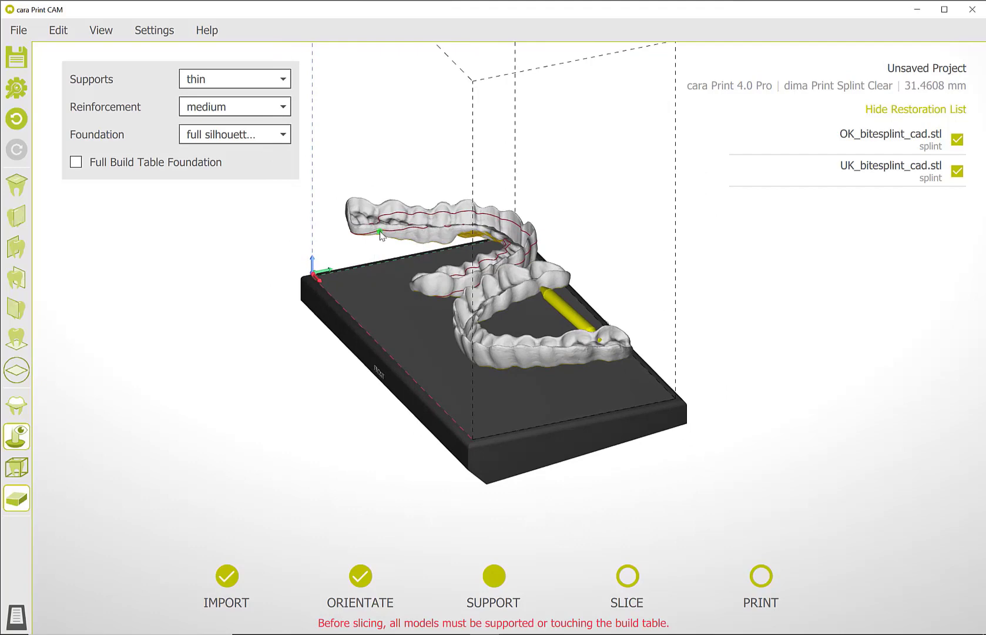
pyautogui.moveTo(547, 335); pyautogui.dragTo(383, 353, button='right')
# - Run Auto Support on the left splint and then on the right splint
pyautogui.rightClick(477, 302)
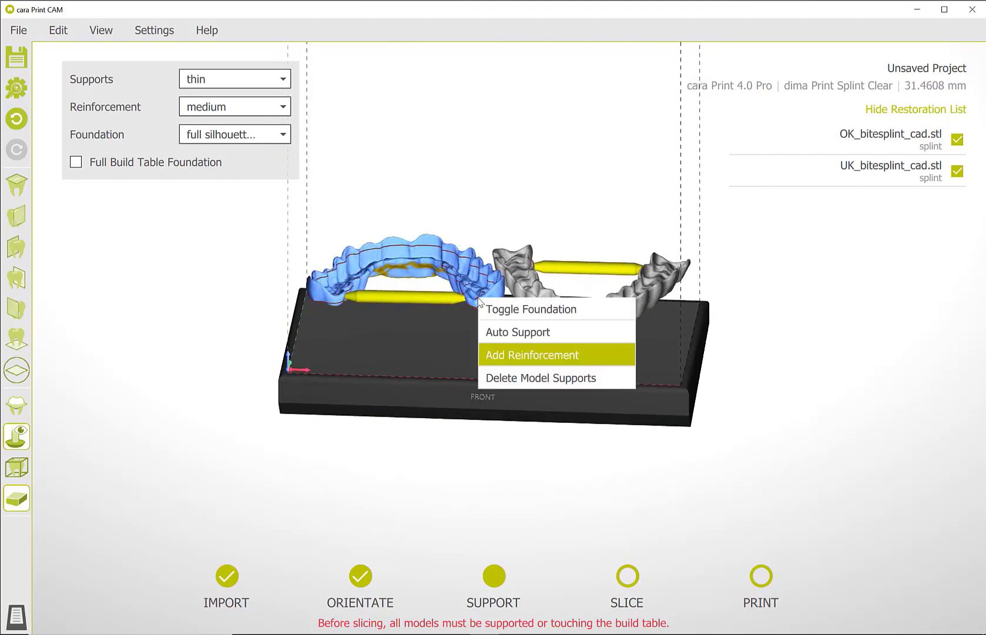
pyautogui.click(495, 332)
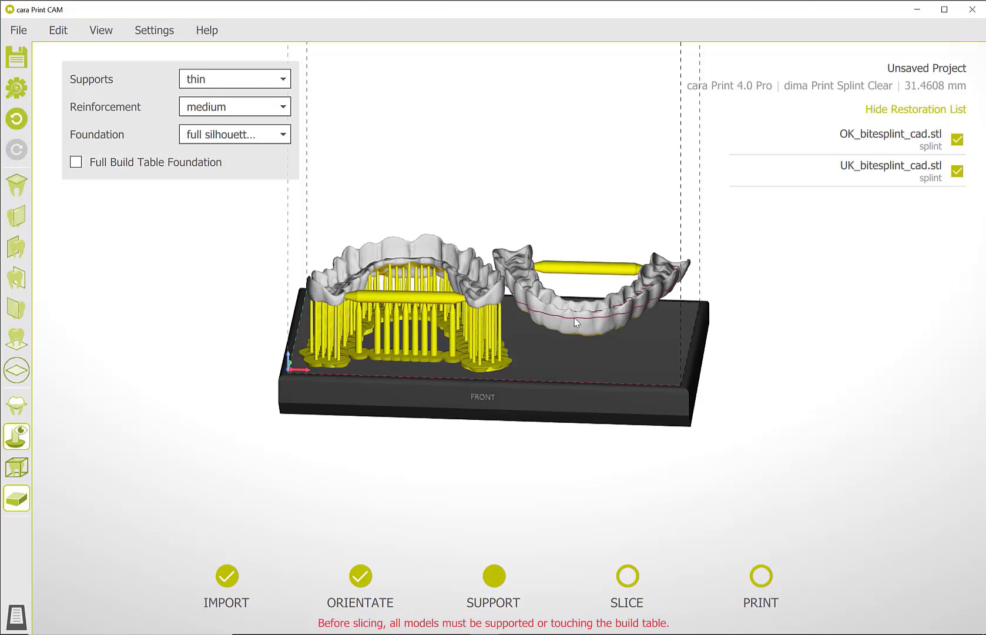
pyautogui.rightClick(575, 319)
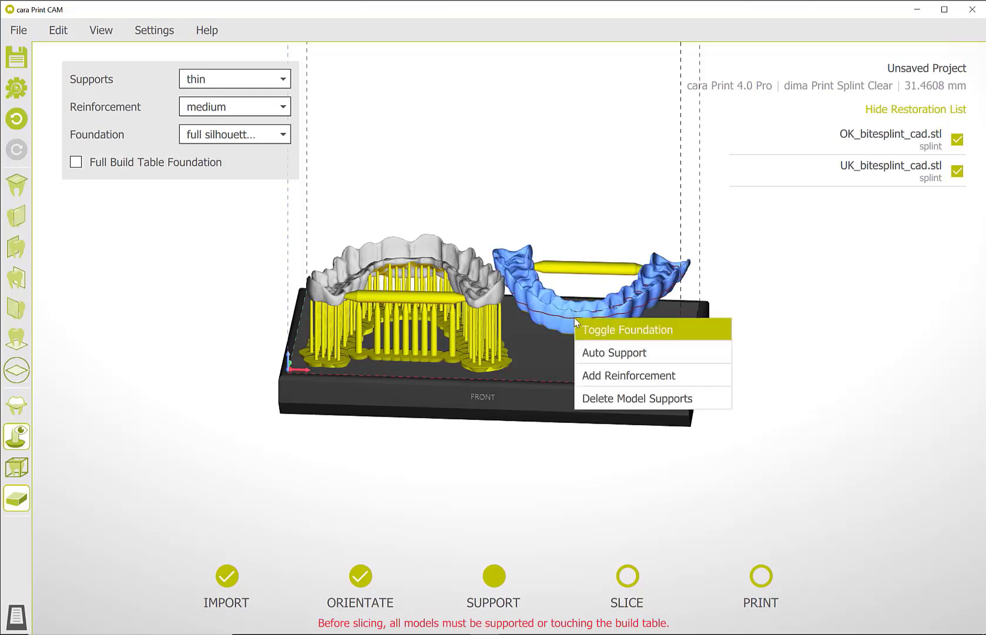
pyautogui.click(586, 355)
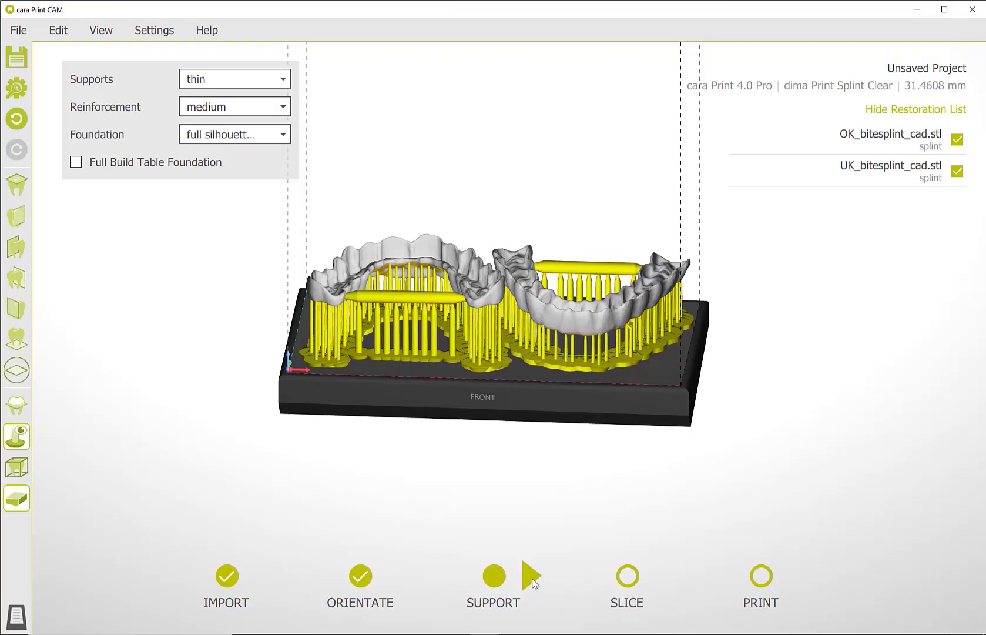
# - Advance to slicing, saving the project as dima Print Splint clear Test1_T_EN first
pyautogui.click(532, 577)
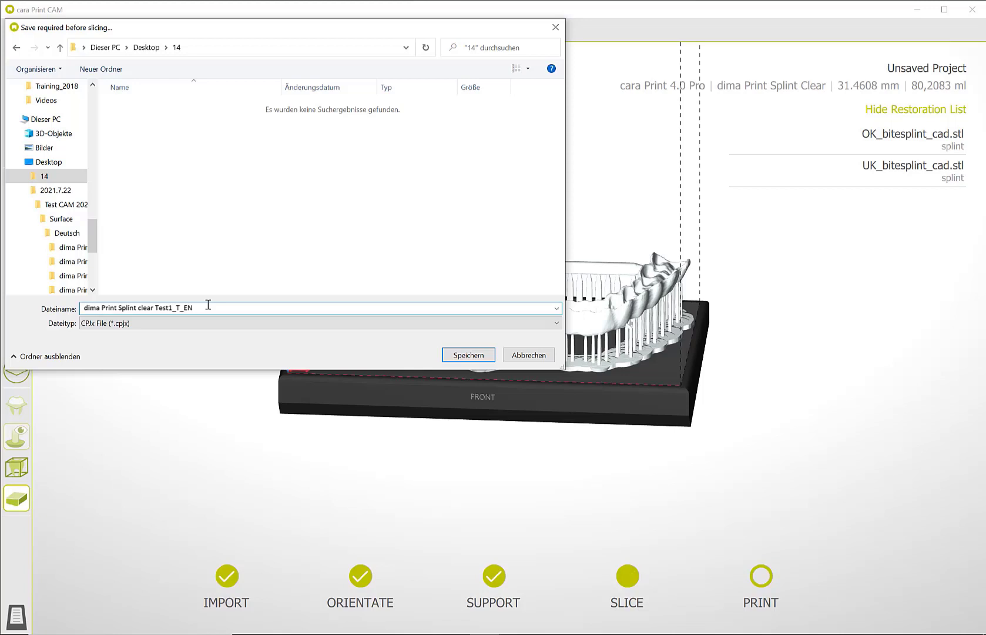
pyautogui.press('Return')
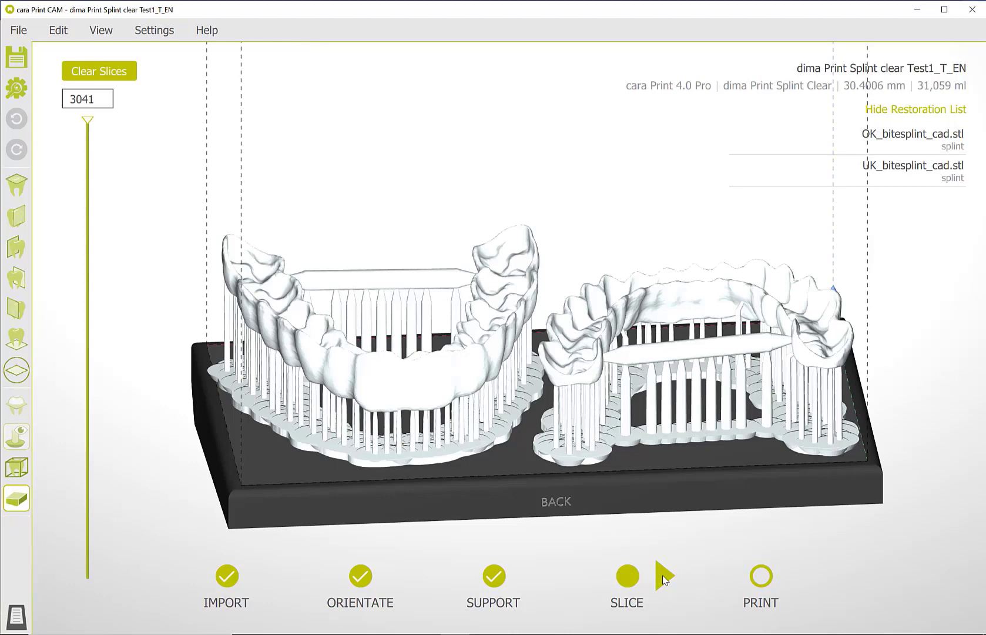
# - Add the current project to the My cara Print 4.0 pro TC 2 printer library and confirm
pyautogui.click(665, 575)
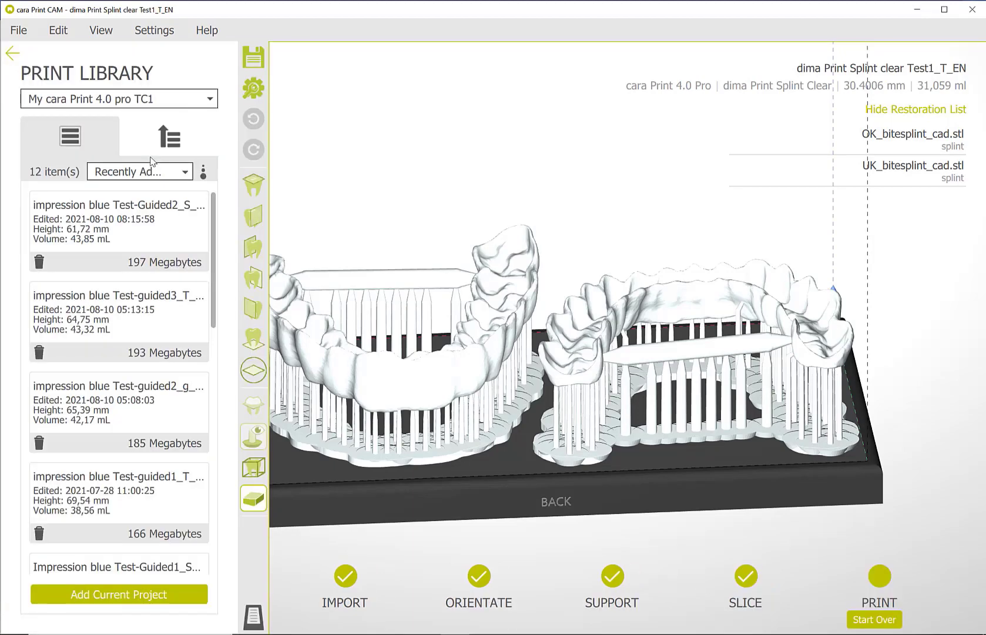
pyautogui.click(184, 103)
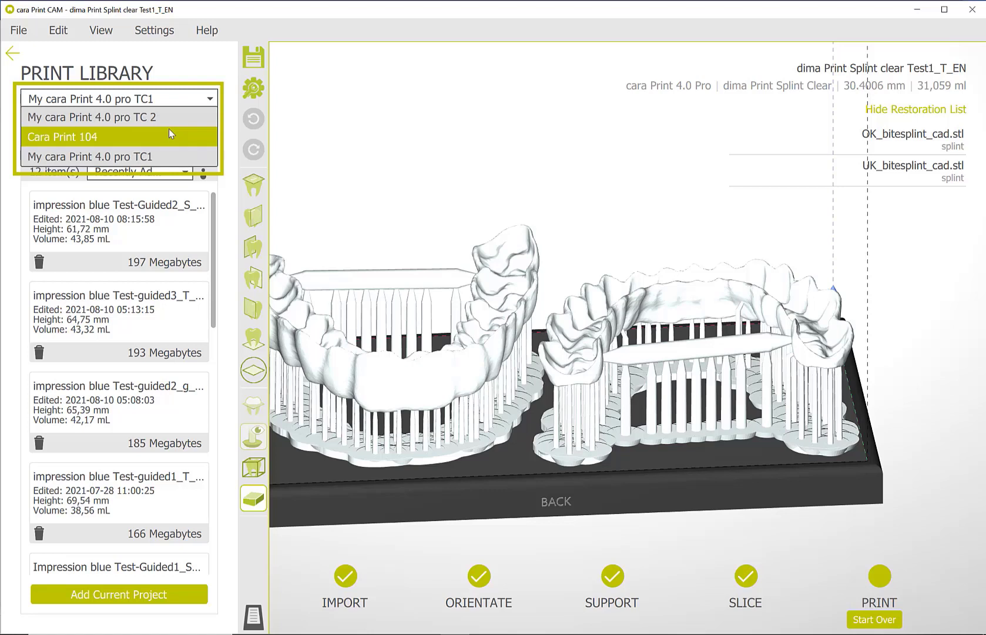
pyautogui.click(170, 119)
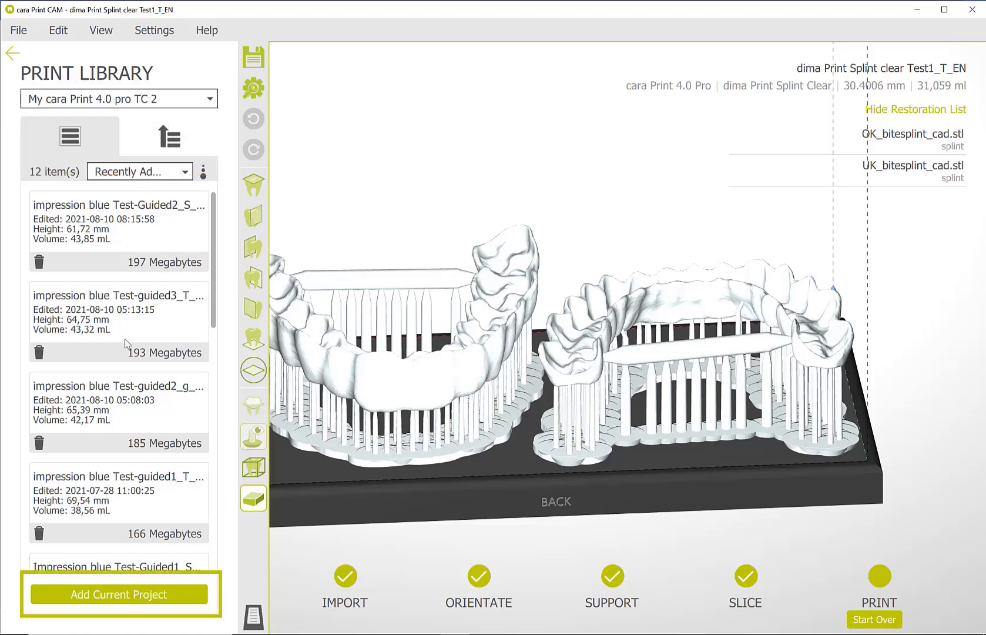
pyautogui.click(120, 595)
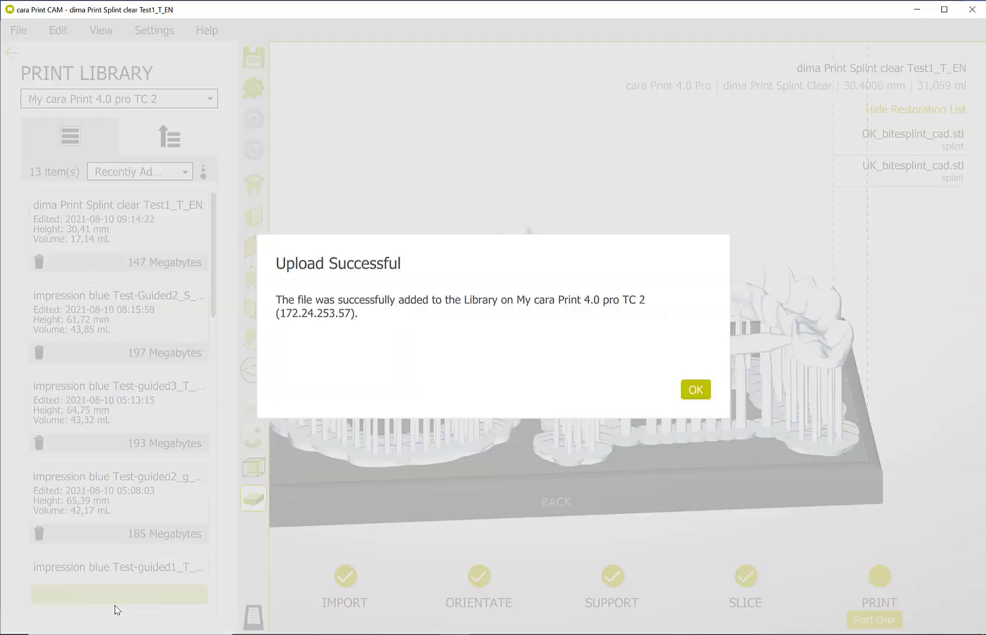
pyautogui.click(696, 388)
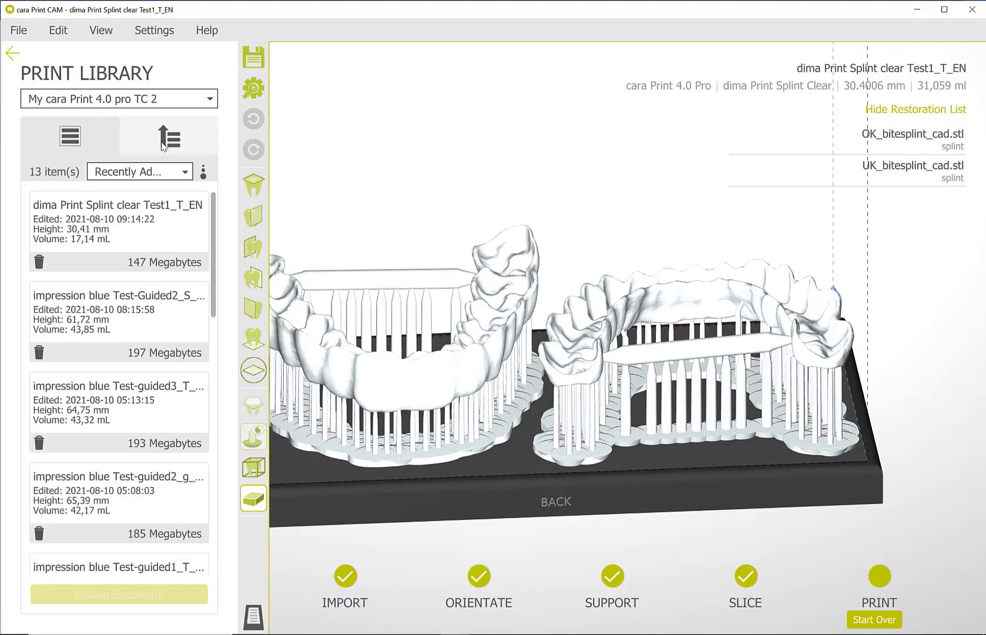